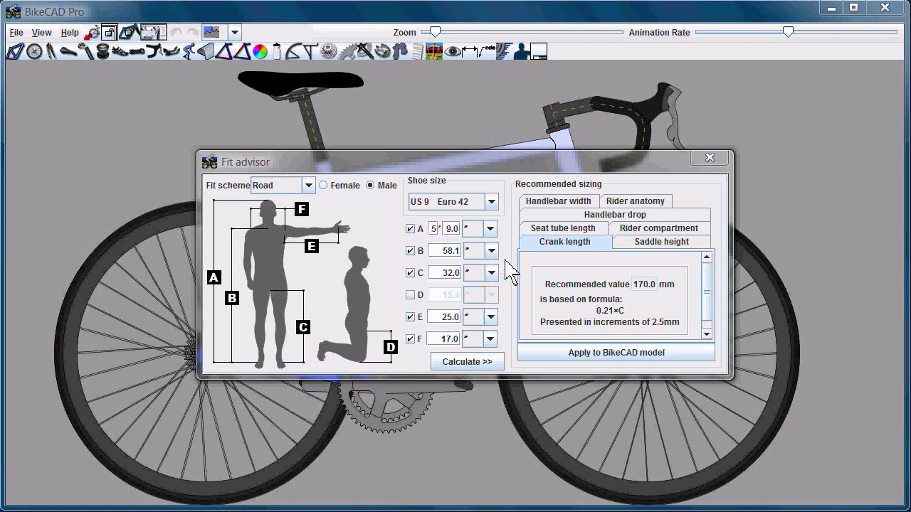
Keep the Road fit scheme, then set the Fit advisor's Number of fit schemes to 6 and save
{"action": "left_click", "coordinate": [308, 186]}
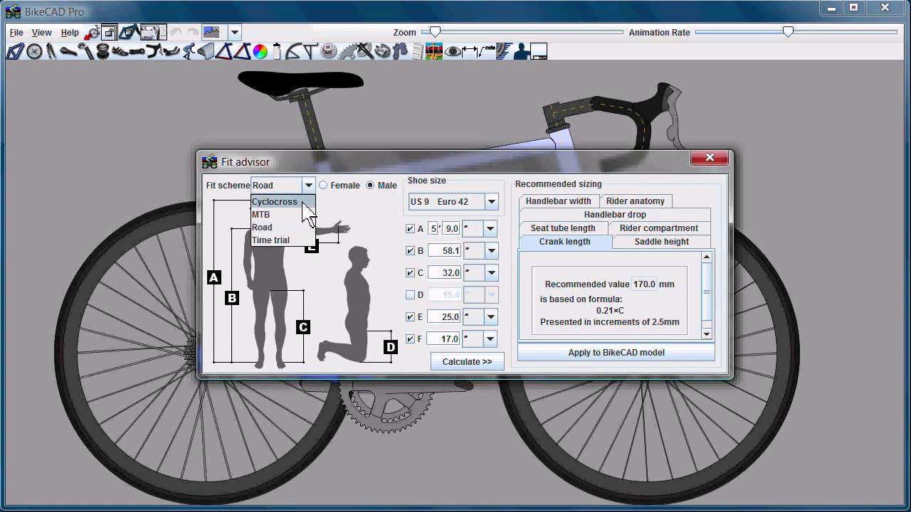
{"action": "left_click", "coordinate": [363, 226]}
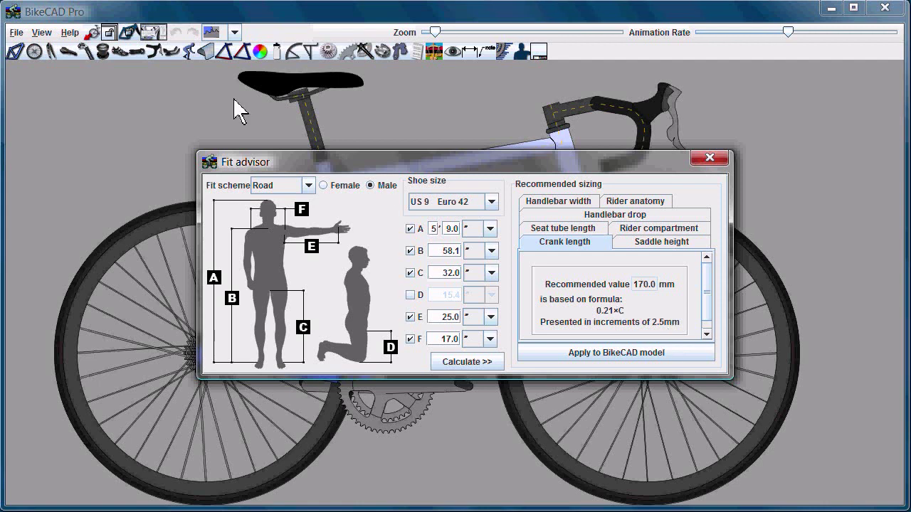
{"action": "left_click", "coordinate": [41, 32]}
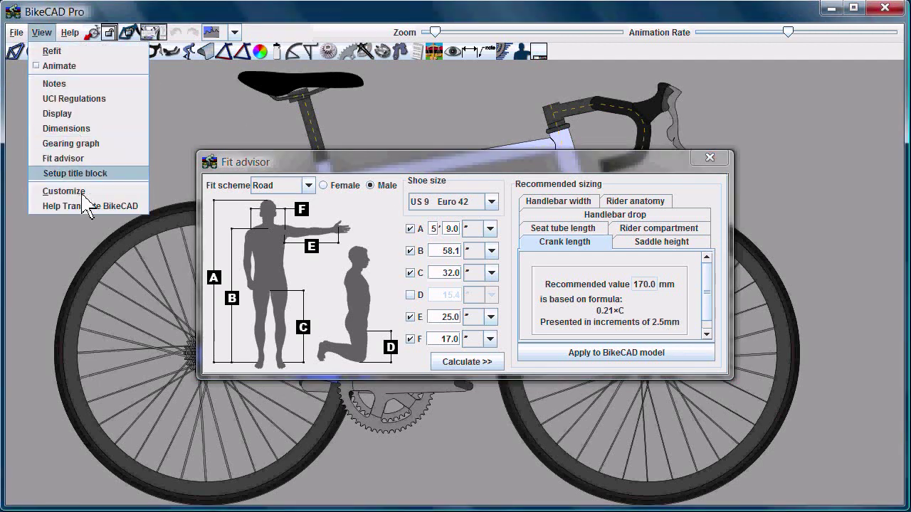
{"action": "left_click", "coordinate": [80, 192]}
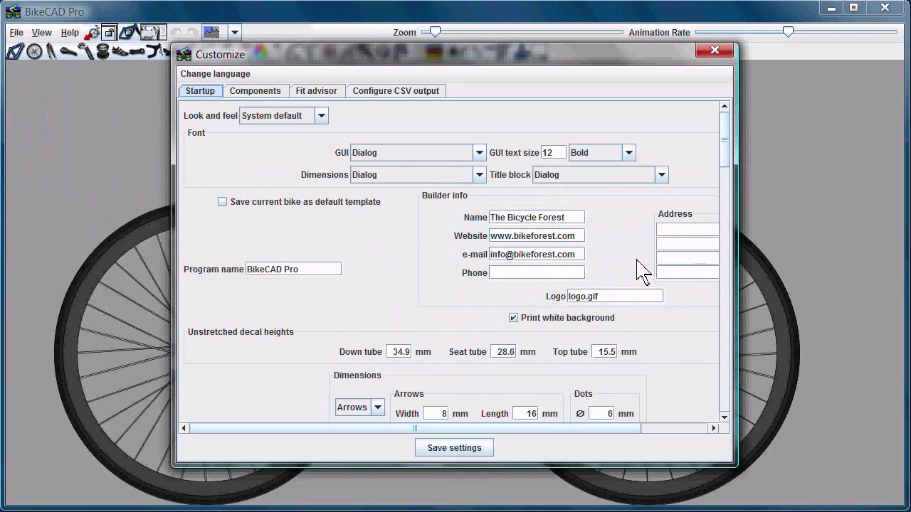
{"action": "left_click", "coordinate": [317, 93]}
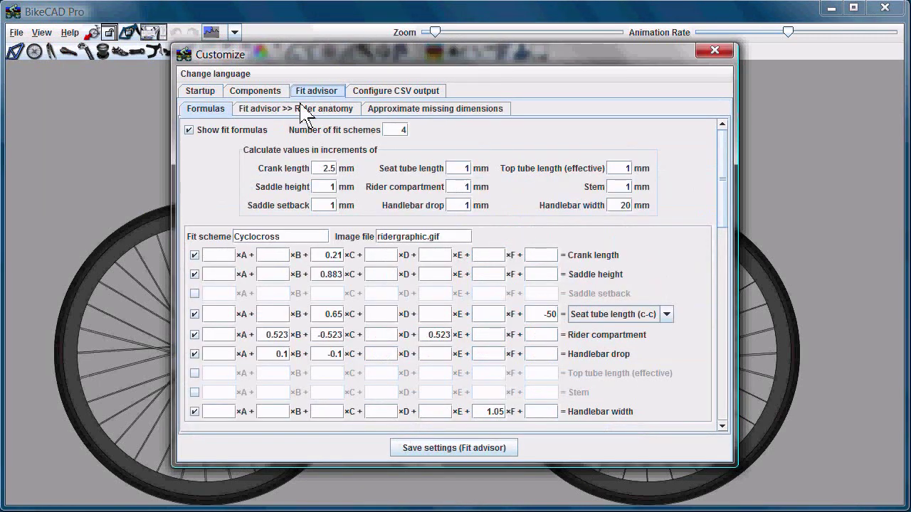
{"action": "left_click", "coordinate": [399, 130]}
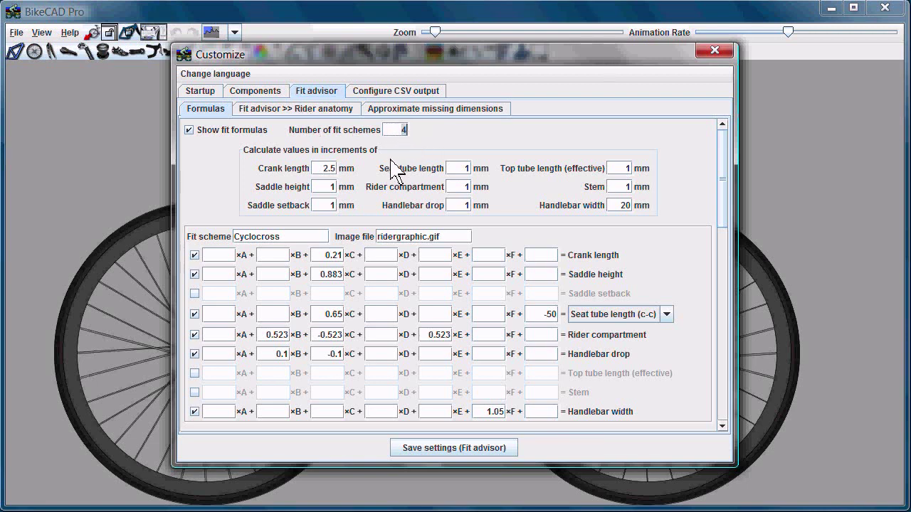
{"action": "left_click_drag", "start_coordinate": [405, 131], "coordinate": [396, 133]}
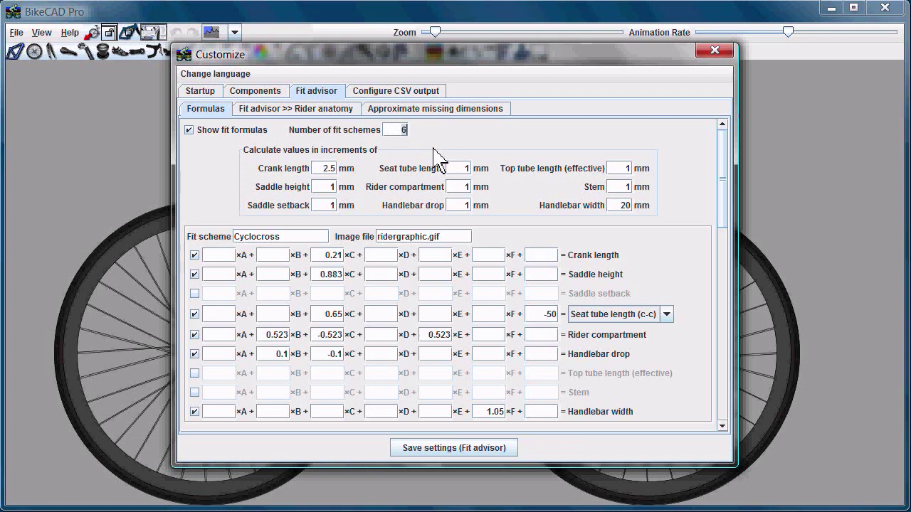
{"action": "left_click", "coordinate": [437, 449]}
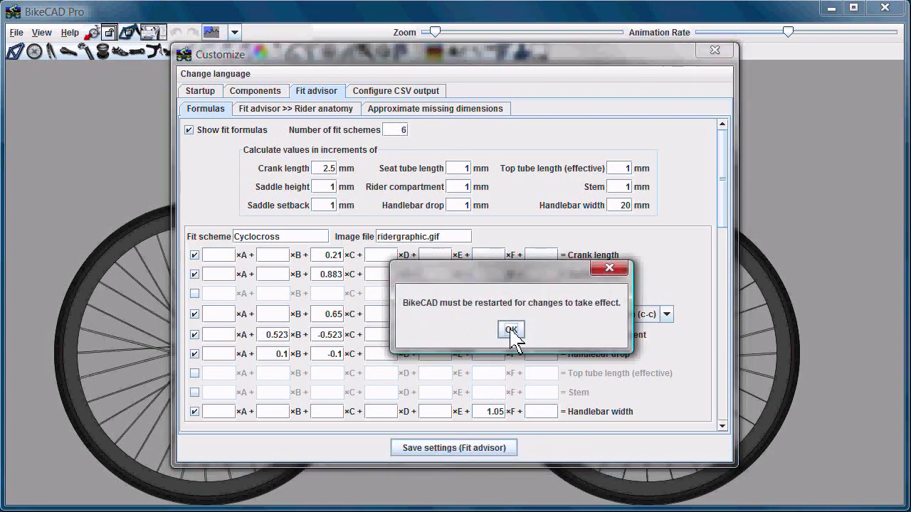
{"action": "left_click", "coordinate": [511, 332]}
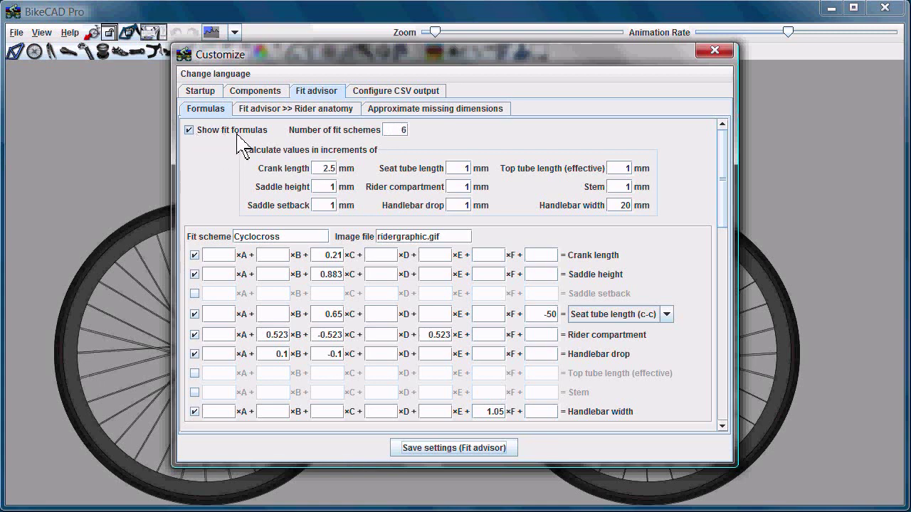
{"action": "left_click", "coordinate": [189, 130]}
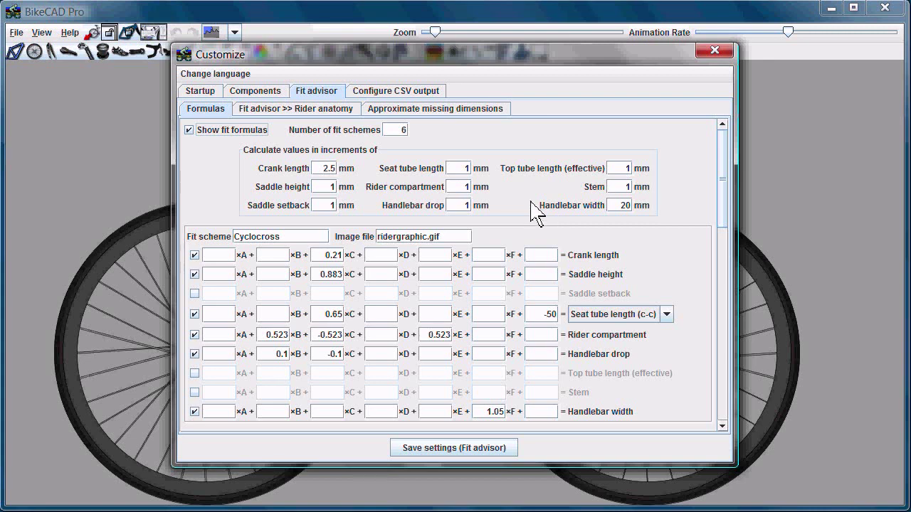
{"action": "left_click", "coordinate": [465, 168]}
{"action": "left_click", "coordinate": [326, 168]}
{"action": "left_click", "coordinate": [617, 205]}
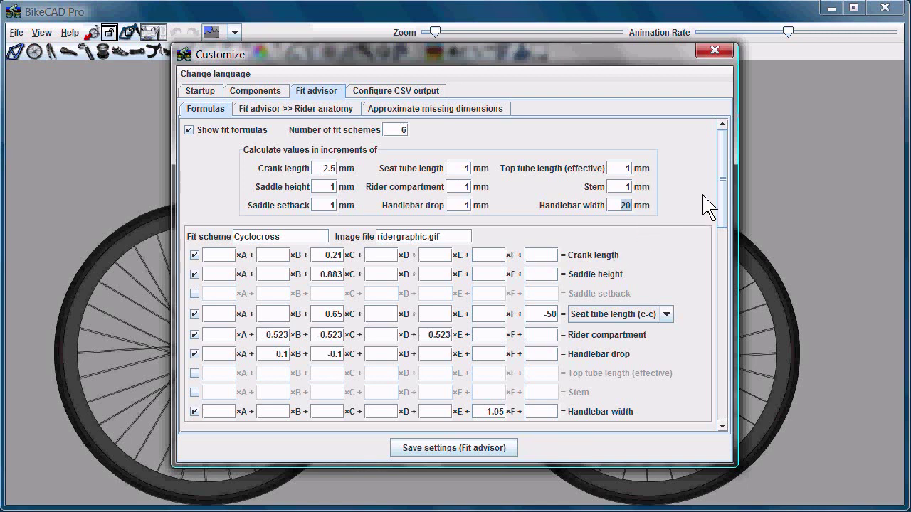
{"action": "left_click_drag", "start_coordinate": [722, 197], "coordinate": [722, 229]}
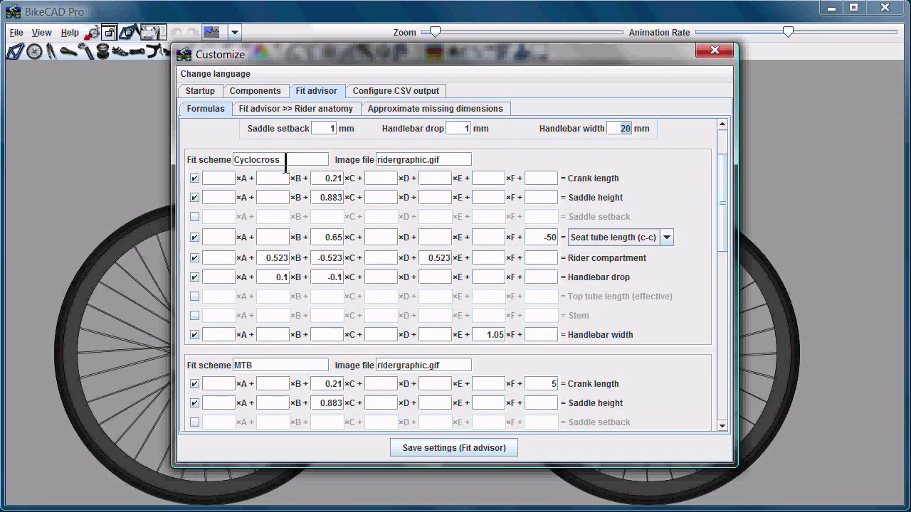
{"action": "left_click_drag", "start_coordinate": [280, 162], "coordinate": [234, 161]}
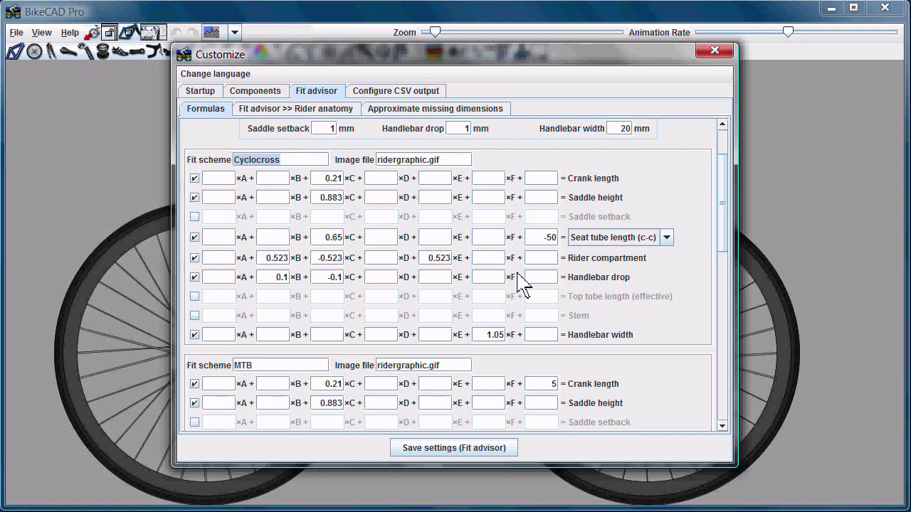
{"action": "left_click_drag", "start_coordinate": [725, 218], "coordinate": [727, 279]}
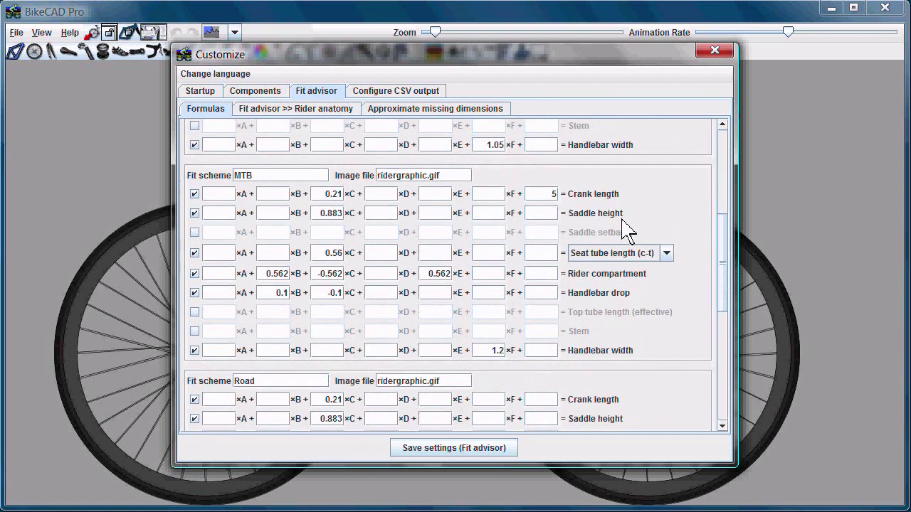
{"action": "left_click_drag", "start_coordinate": [292, 176], "coordinate": [220, 175]}
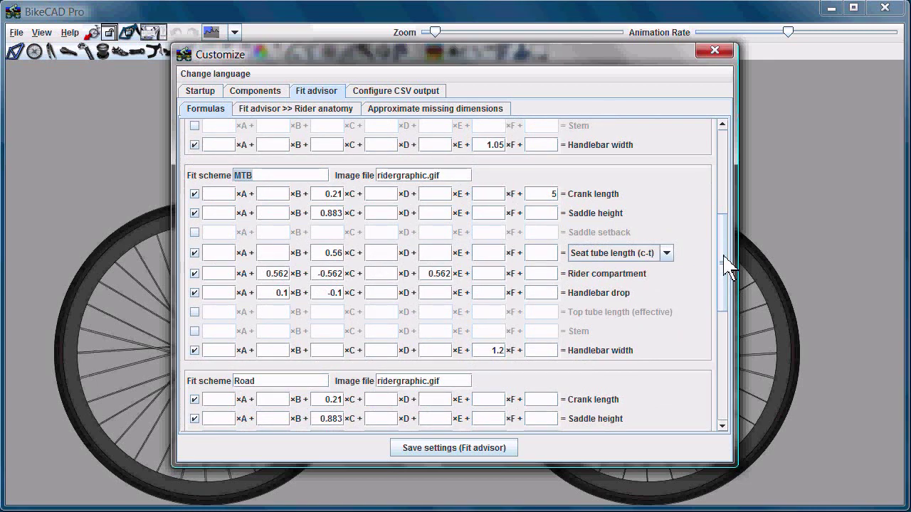
{"action": "left_click_drag", "start_coordinate": [726, 275], "coordinate": [731, 200]}
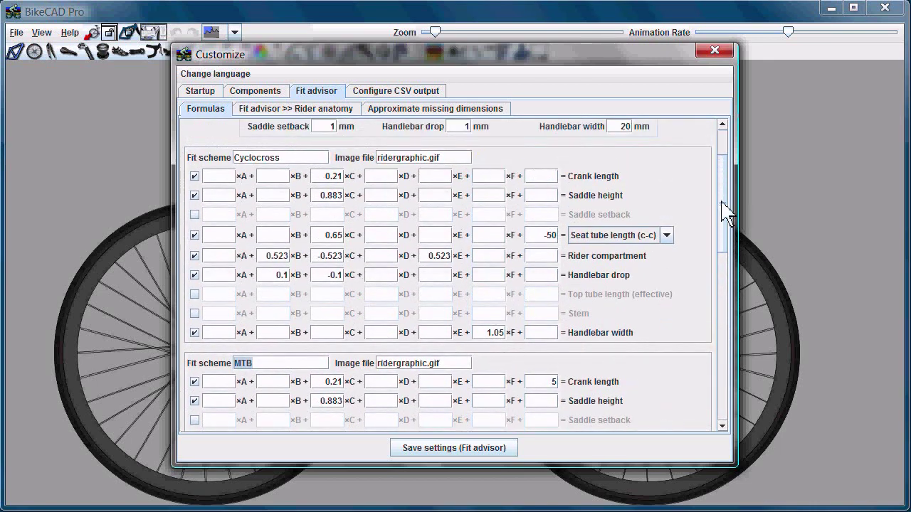
{"action": "double_click", "coordinate": [292, 158]}
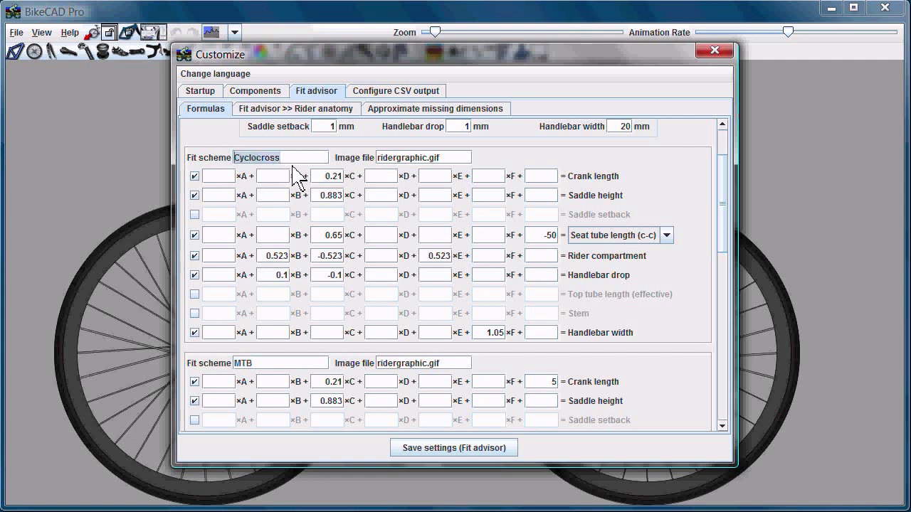
{"action": "double_click", "coordinate": [332, 176]}
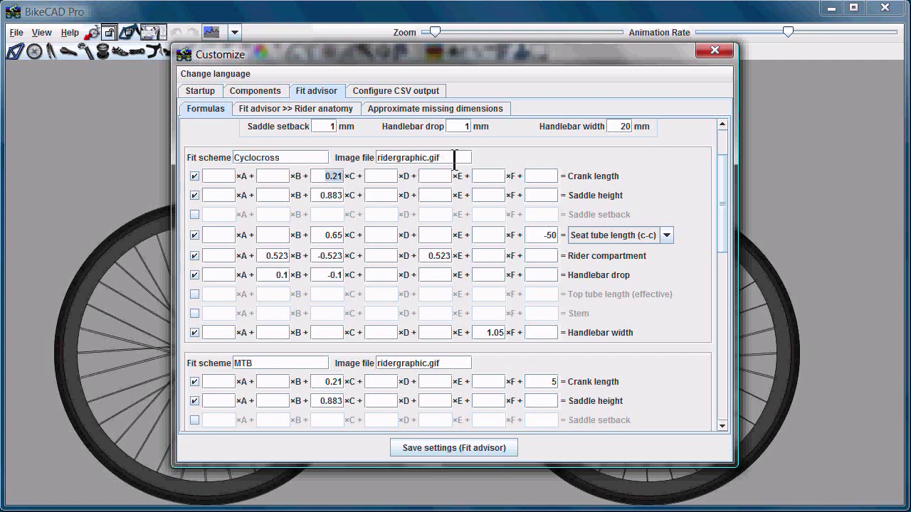
{"action": "left_click_drag", "start_coordinate": [454, 158], "coordinate": [375, 157]}
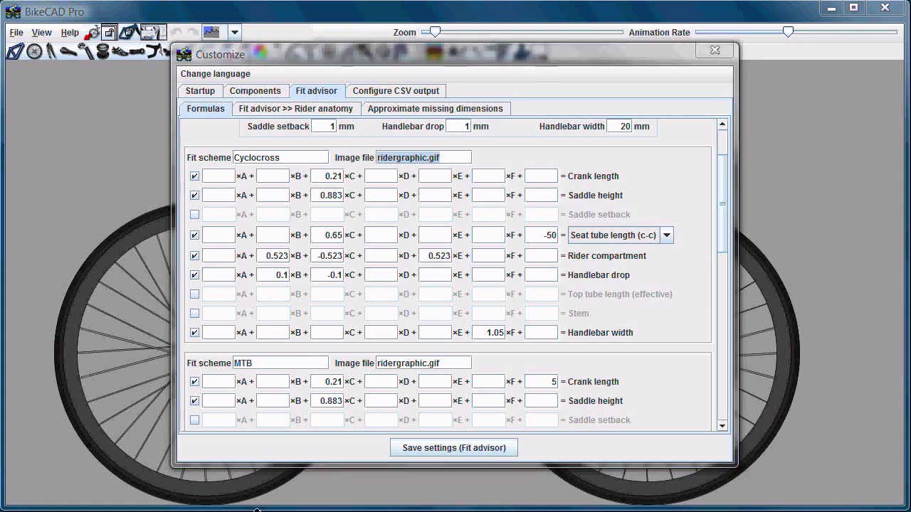
Open the configuration folder in Explorer and view details of ridergraphic.gif, ridergraphic2.gif and ridergraphic3.gif
{"action": "key", "text": "alt+Tab"}
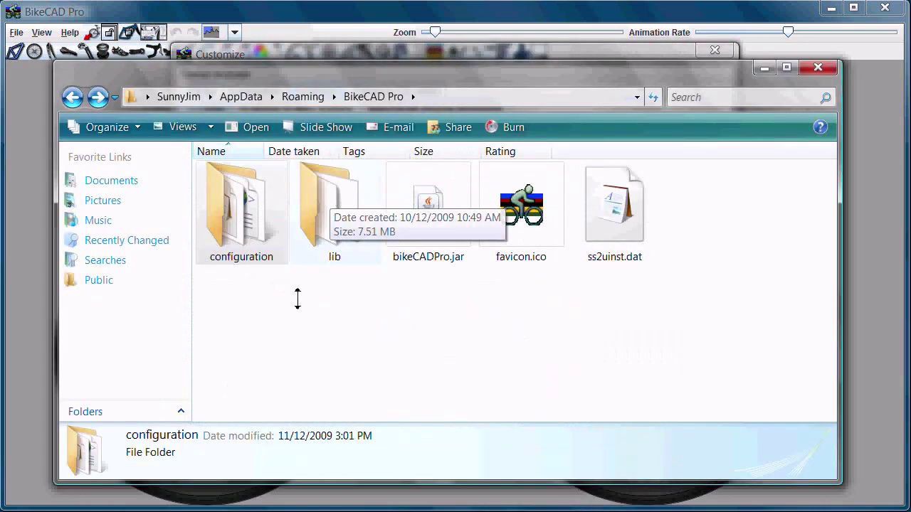
{"action": "double_click", "coordinate": [242, 213]}
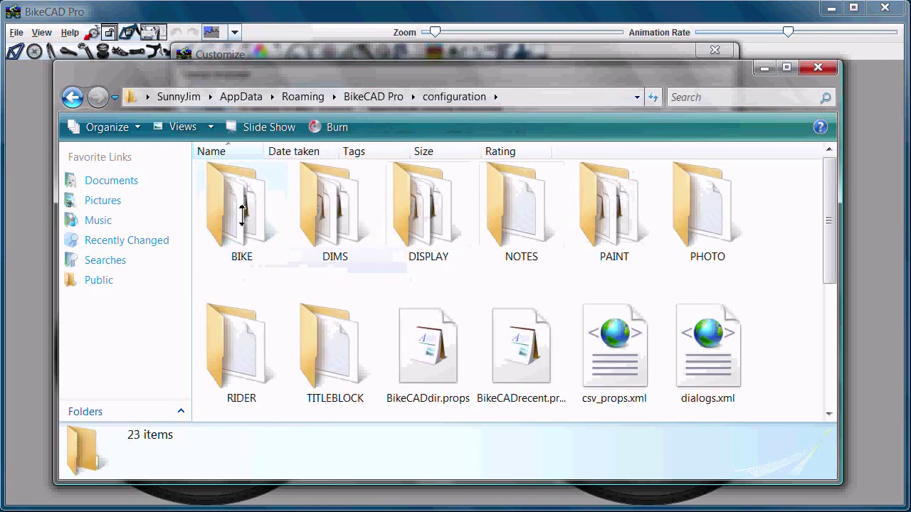
{"action": "left_click_drag", "start_coordinate": [829, 221], "coordinate": [823, 365]}
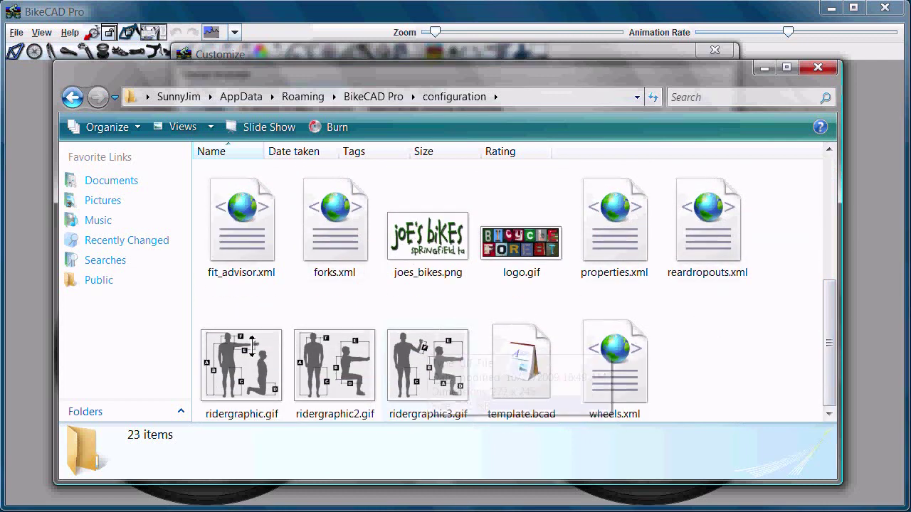
{"action": "left_click", "coordinate": [242, 350]}
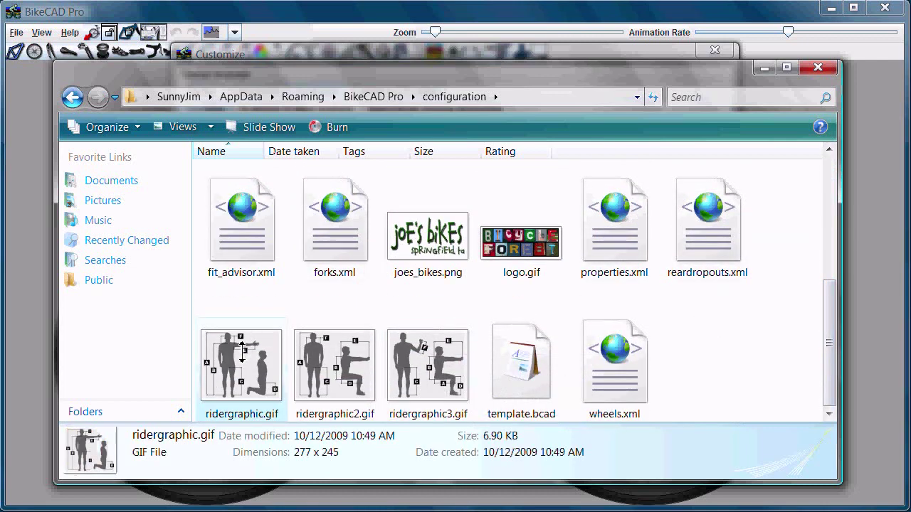
{"action": "left_click", "coordinate": [349, 359]}
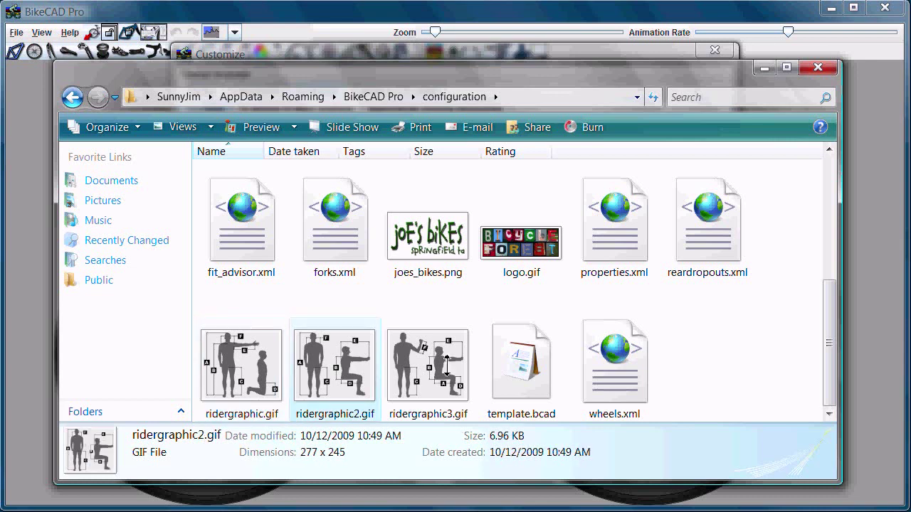
{"action": "left_click", "coordinate": [447, 361]}
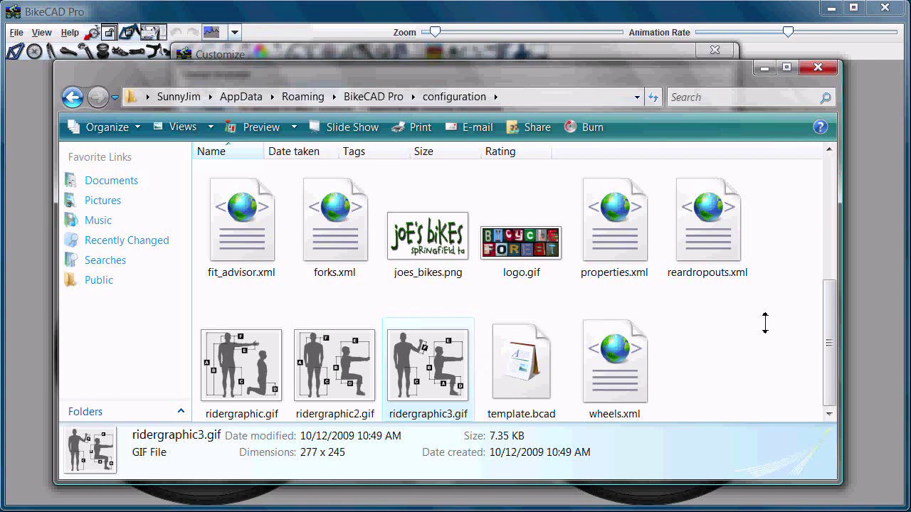
Close the Explorer configuration folder window to return to the Fit advisor Formulas tab
{"action": "left_click", "coordinate": [818, 67]}
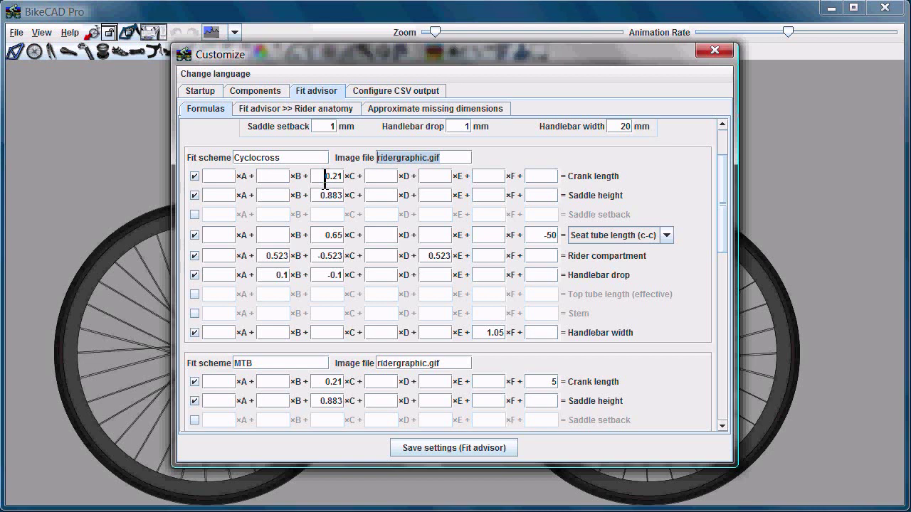
{"action": "left_click_drag", "start_coordinate": [325, 178], "coordinate": [356, 173]}
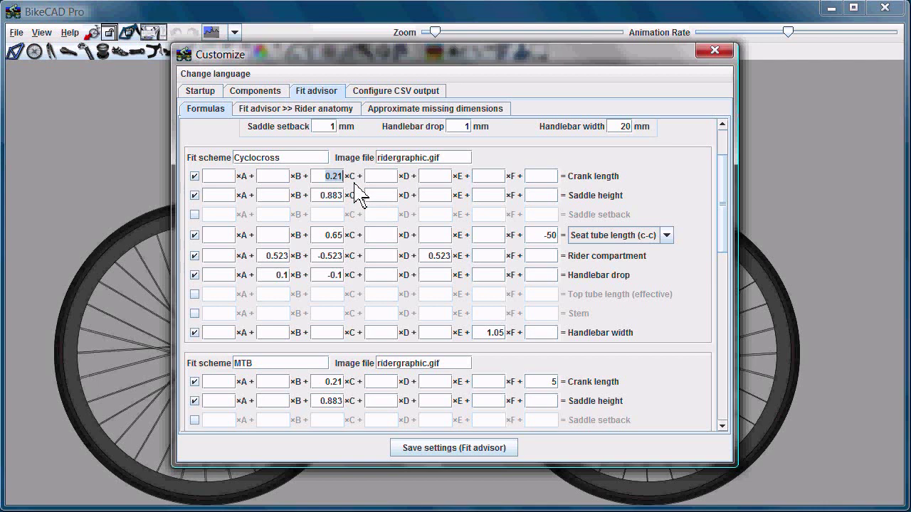
{"action": "left_click", "coordinate": [386, 178]}
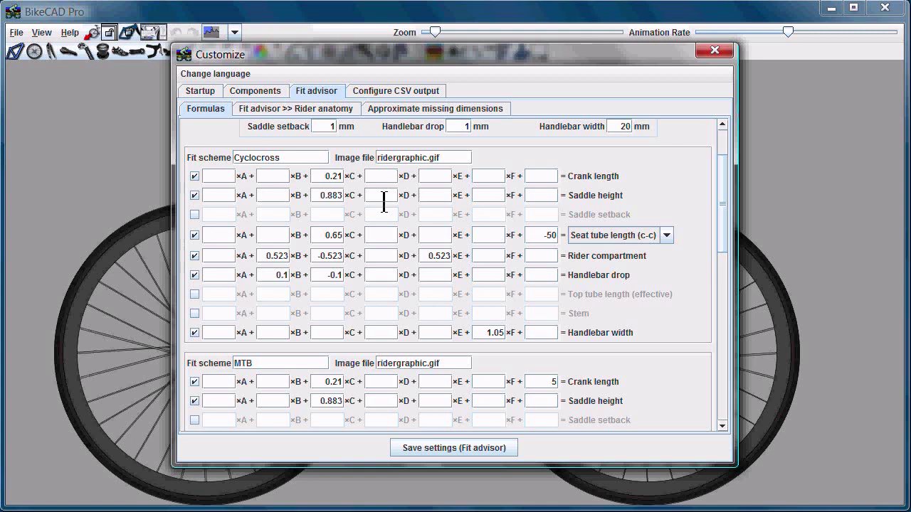
{"action": "left_click_drag", "start_coordinate": [319, 197], "coordinate": [351, 199]}
{"action": "left_click", "coordinate": [195, 215]}
{"action": "left_click", "coordinate": [195, 214]}
{"action": "left_click", "coordinate": [195, 215]}
{"action": "left_click", "coordinate": [195, 215]}
{"action": "left_click", "coordinate": [669, 237]}
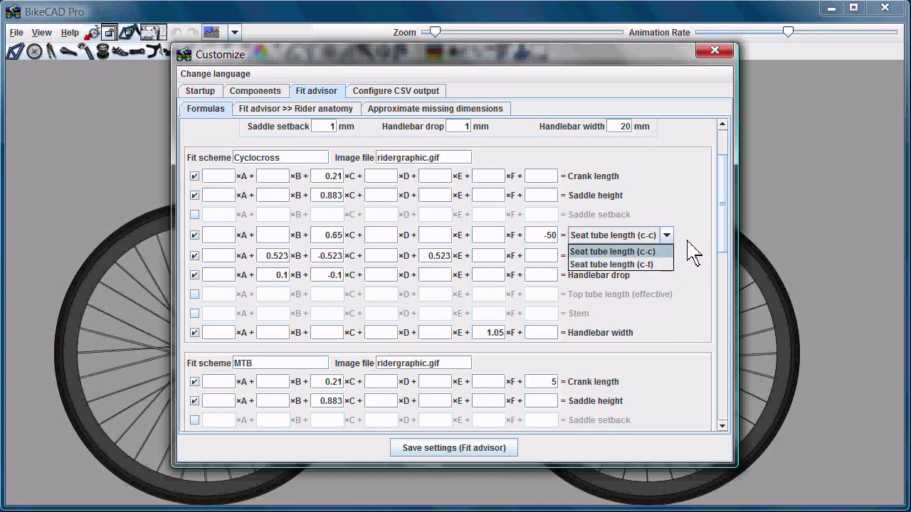
{"action": "left_click", "coordinate": [692, 239]}
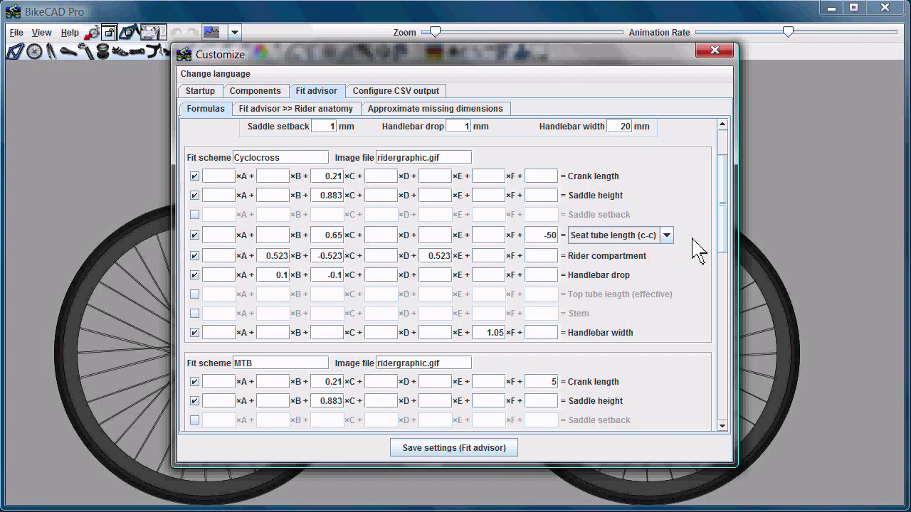
{"action": "left_click_drag", "start_coordinate": [326, 235], "coordinate": [365, 242]}
{"action": "left_click_drag", "start_coordinate": [538, 236], "coordinate": [562, 239]}
{"action": "left_click_drag", "start_coordinate": [269, 258], "coordinate": [288, 258]}
{"action": "left_click_drag", "start_coordinate": [315, 256], "coordinate": [462, 258]}
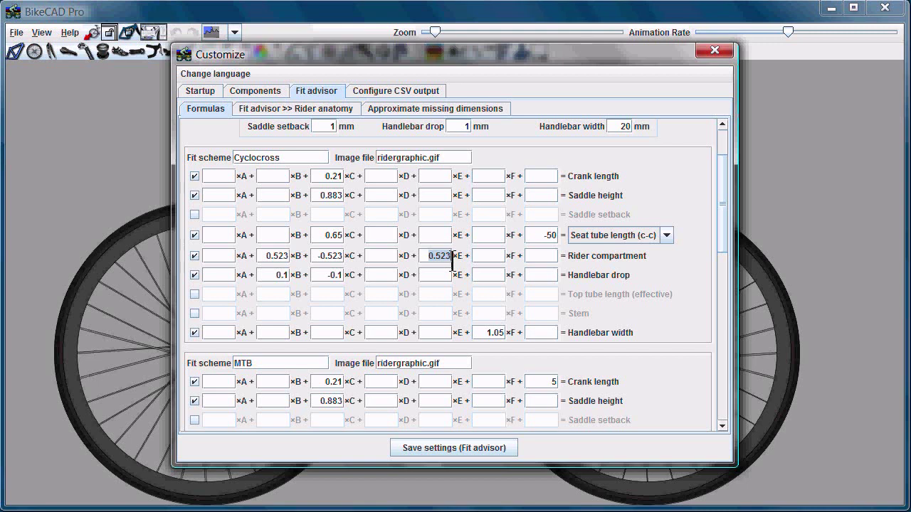
{"action": "left_click_drag", "start_coordinate": [320, 256], "coordinate": [348, 257]}
{"action": "left_click_drag", "start_coordinate": [264, 256], "coordinate": [291, 257]}
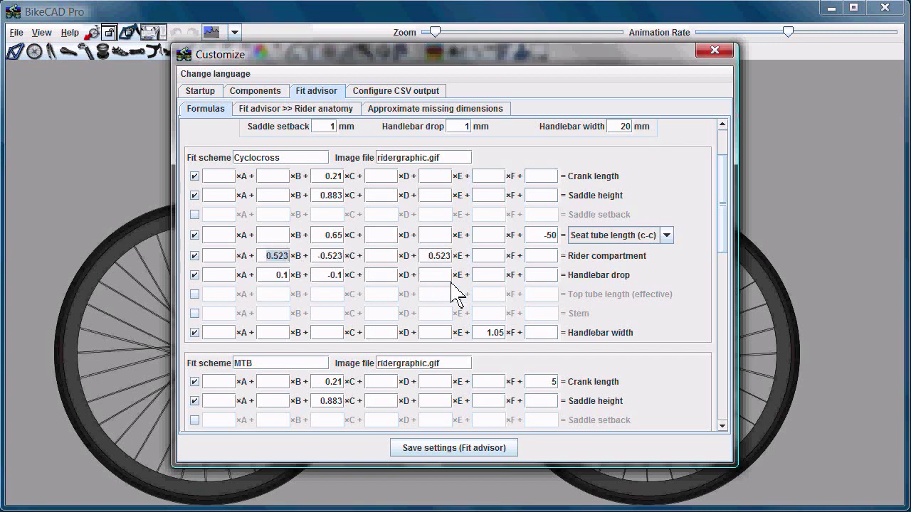
{"action": "left_click_drag", "start_coordinate": [274, 274], "coordinate": [345, 275]}
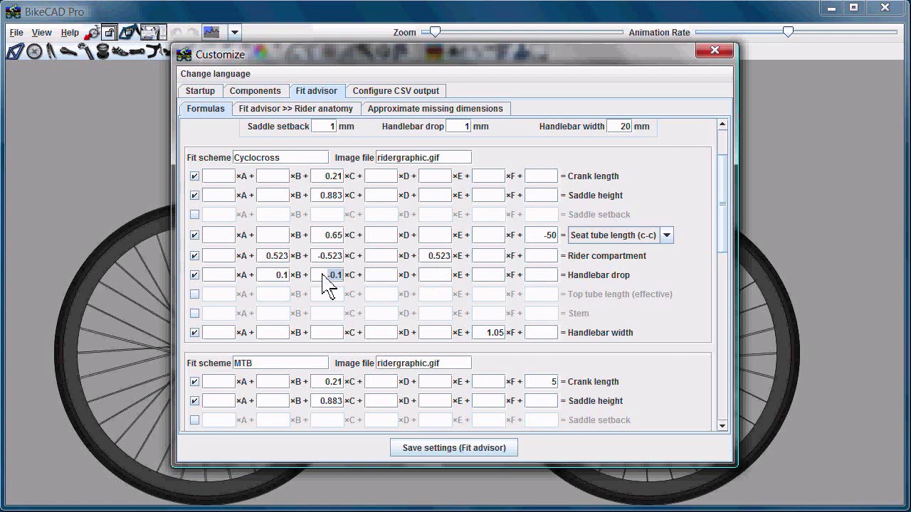
{"action": "left_click", "coordinate": [194, 294]}
{"action": "left_click", "coordinate": [194, 313]}
{"action": "left_click", "coordinate": [194, 313]}
{"action": "left_click", "coordinate": [194, 294]}
{"action": "left_click", "coordinate": [195, 294]}
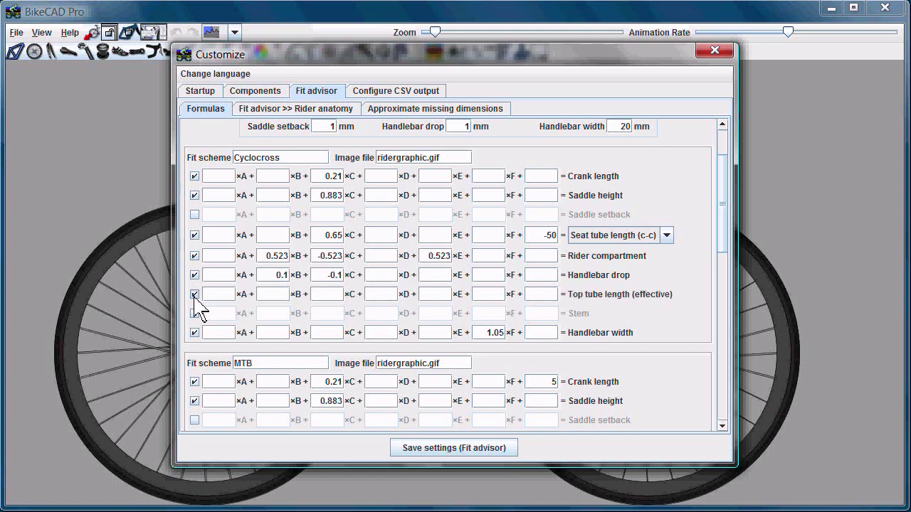
{"action": "left_click", "coordinate": [195, 294]}
{"action": "left_click", "coordinate": [195, 295]}
{"action": "left_click", "coordinate": [194, 255]}
{"action": "left_click", "coordinate": [195, 256]}
{"action": "left_click", "coordinate": [195, 294]}
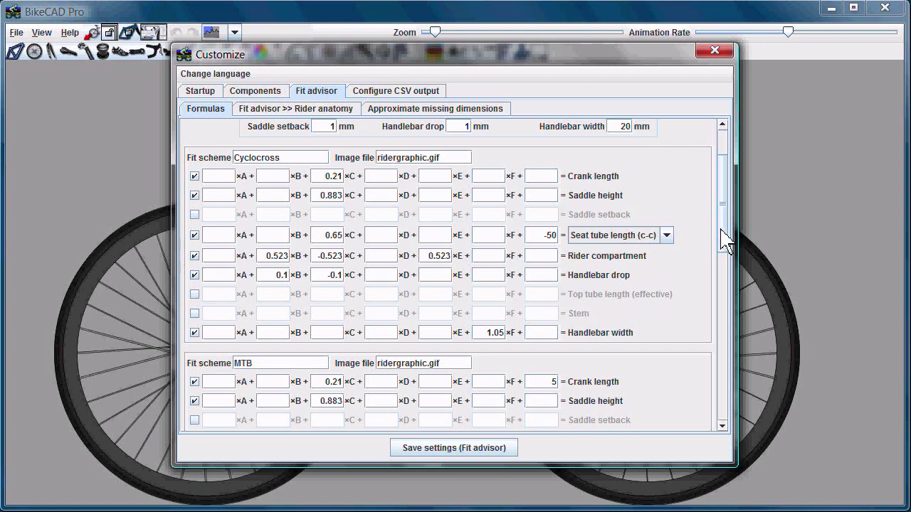
Review the Time trial and Road formulas, save the Fit advisor settings, and dismiss the restart notice
{"action": "scroll", "coordinate": [723, 237], "scroll_direction": "down", "scroll_amount": 1}
{"action": "left_click_drag", "start_coordinate": [722, 245], "coordinate": [721, 417]}
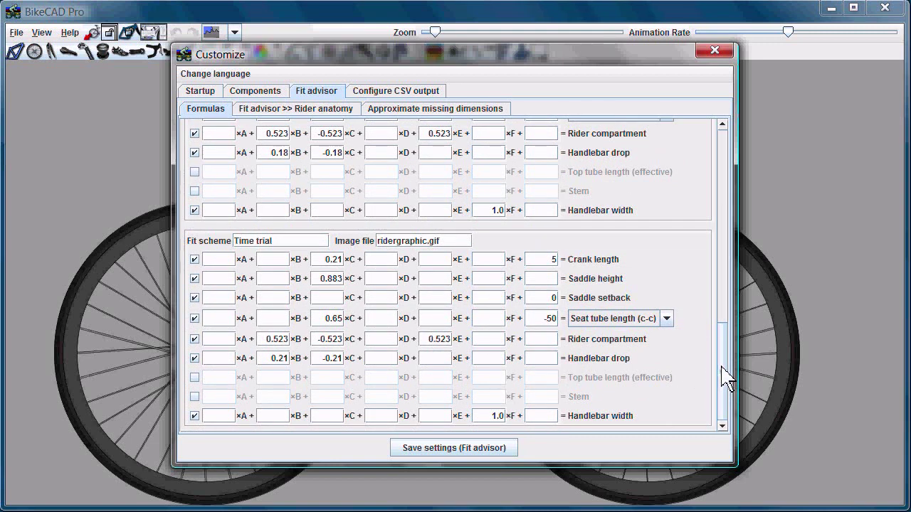
{"action": "left_click_drag", "start_coordinate": [726, 377], "coordinate": [723, 288]}
{"action": "left_click", "coordinate": [461, 448]}
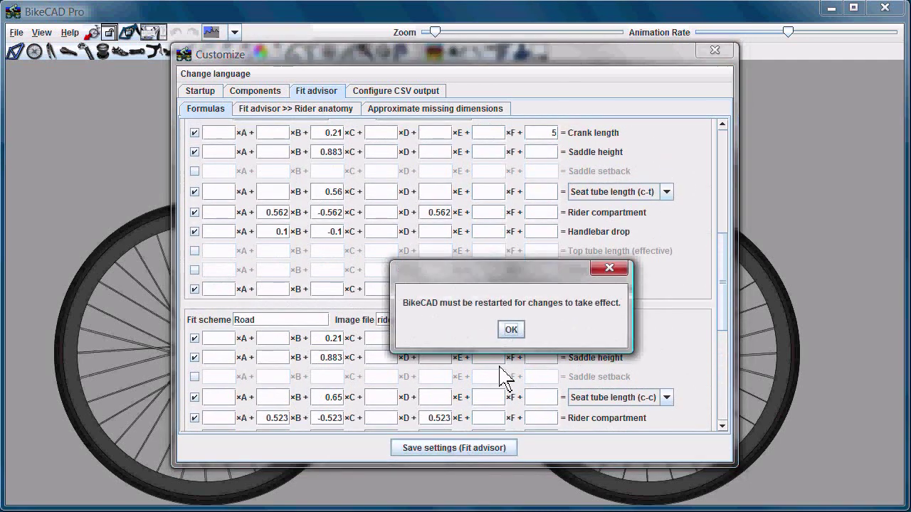
{"action": "left_click", "coordinate": [511, 330]}
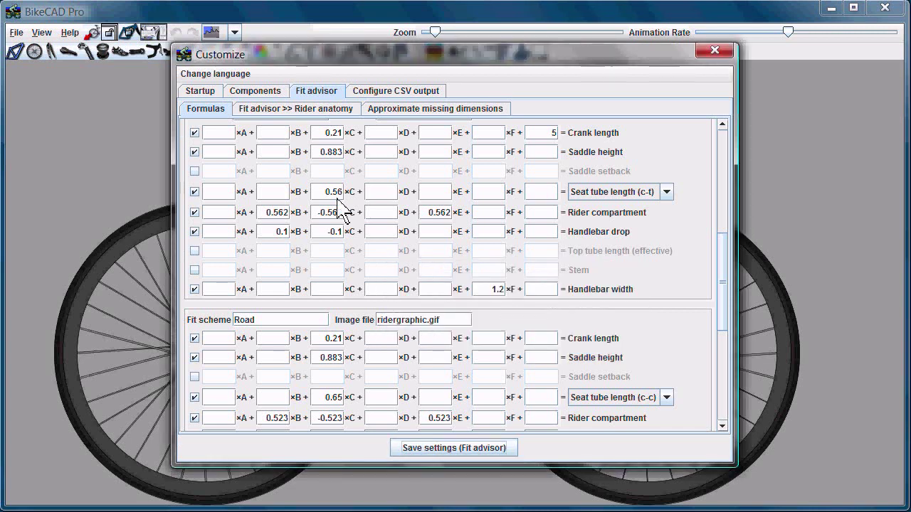
Show the Rider anatomy formulas and select the Ankle thickness coefficient 0.1
{"action": "left_click", "coordinate": [306, 112]}
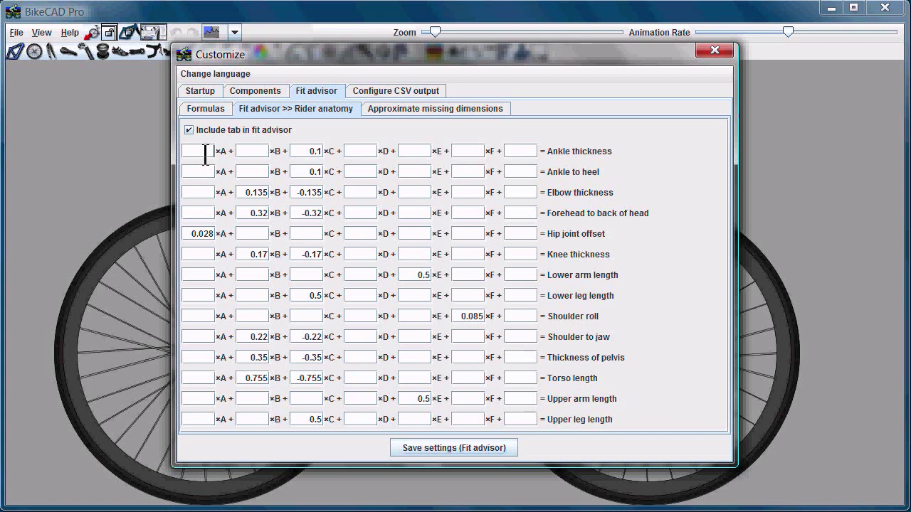
{"action": "left_click", "coordinate": [315, 151]}
Show the missing-dimension ratios (female F = 0.22×A, male F = 0.236×A), save, and dismiss the restart notice
{"action": "left_click", "coordinate": [414, 109]}
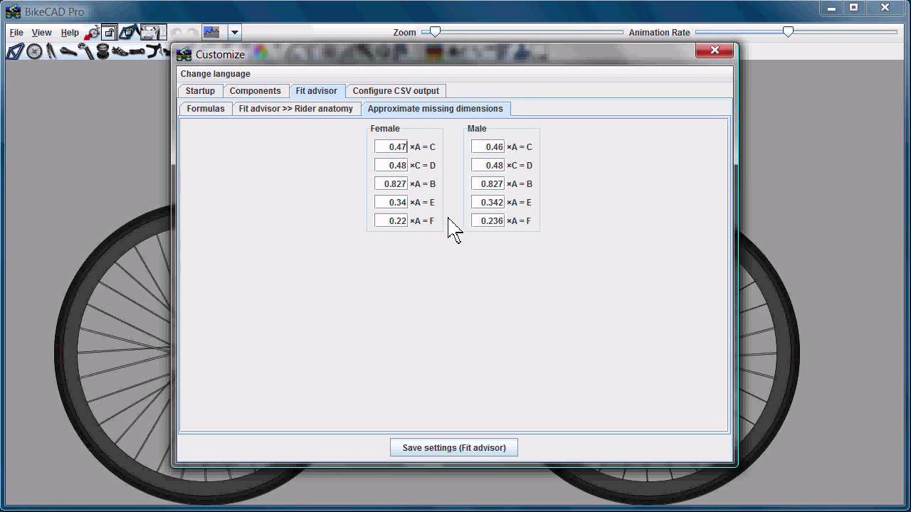
{"action": "left_click", "coordinate": [459, 449]}
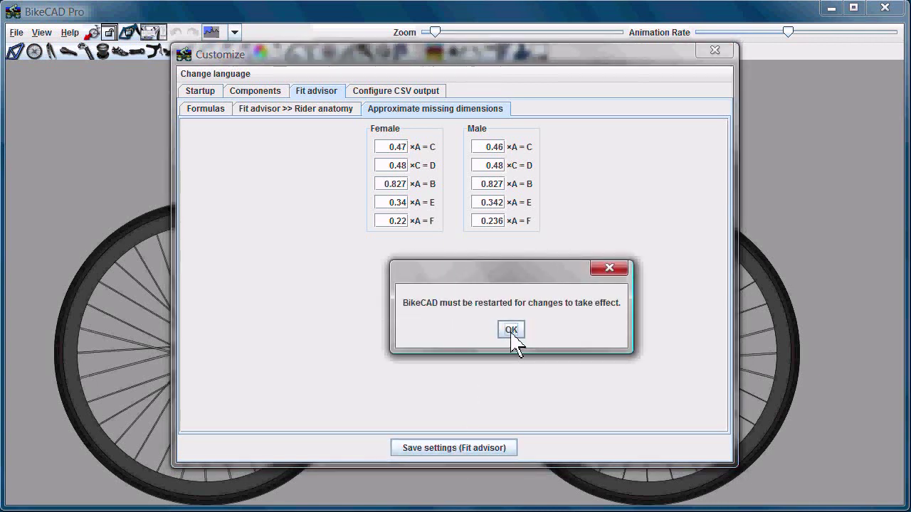
{"action": "left_click", "coordinate": [511, 331]}
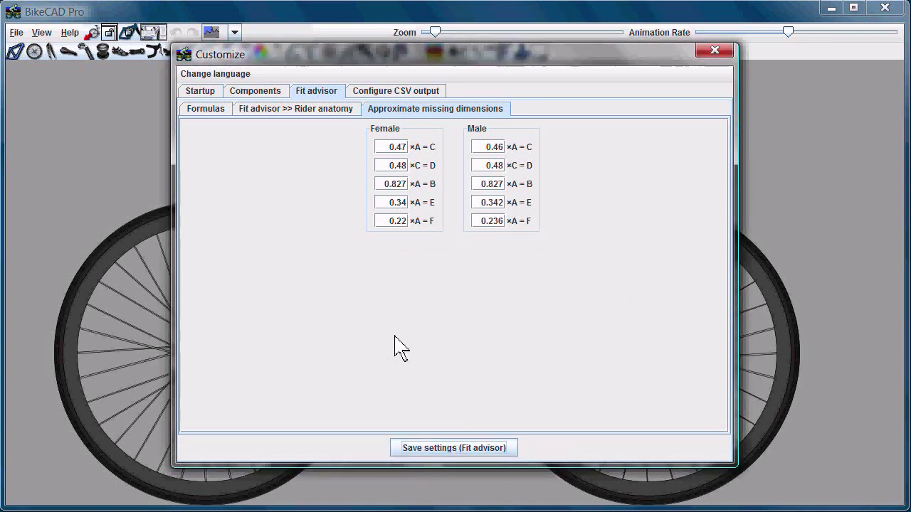